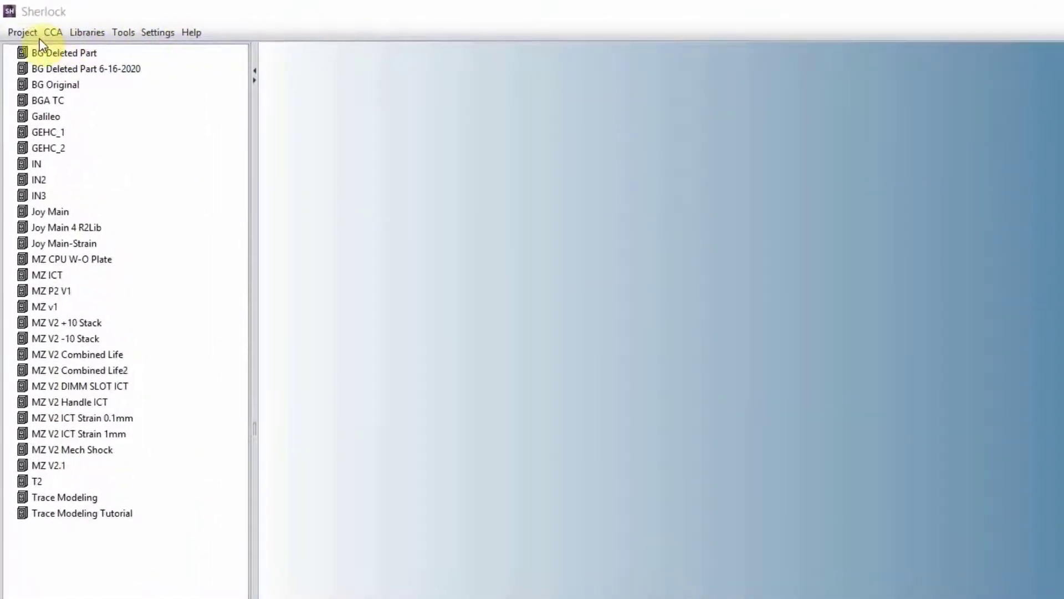
- Leave the Project menu and show the Libraries list: Laminates, Materials, Solders, Parts, Packages, Life Cycles
left_click(20, 33)
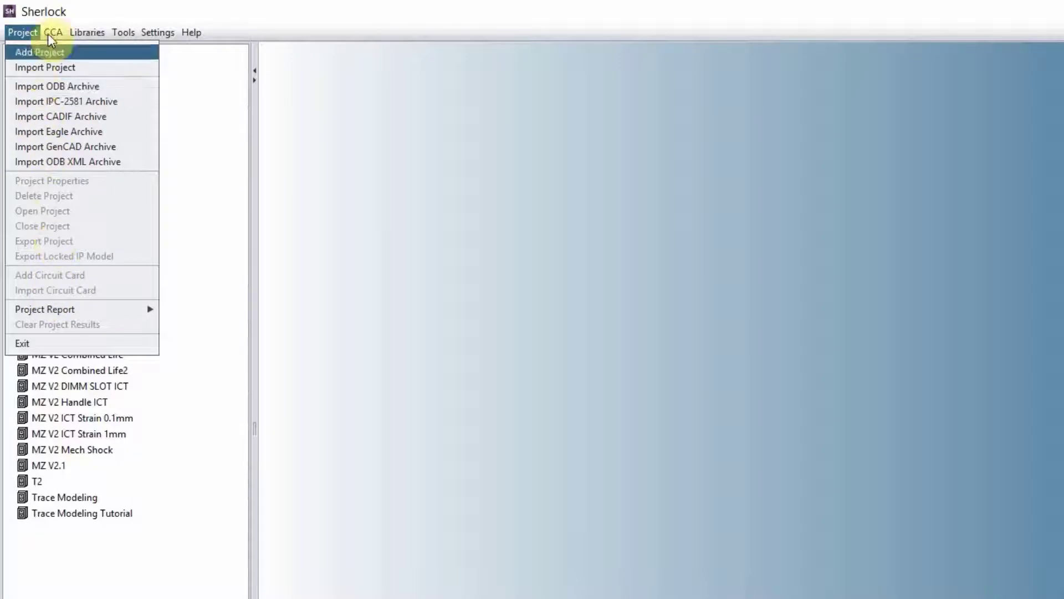
mouse_move(55, 34)
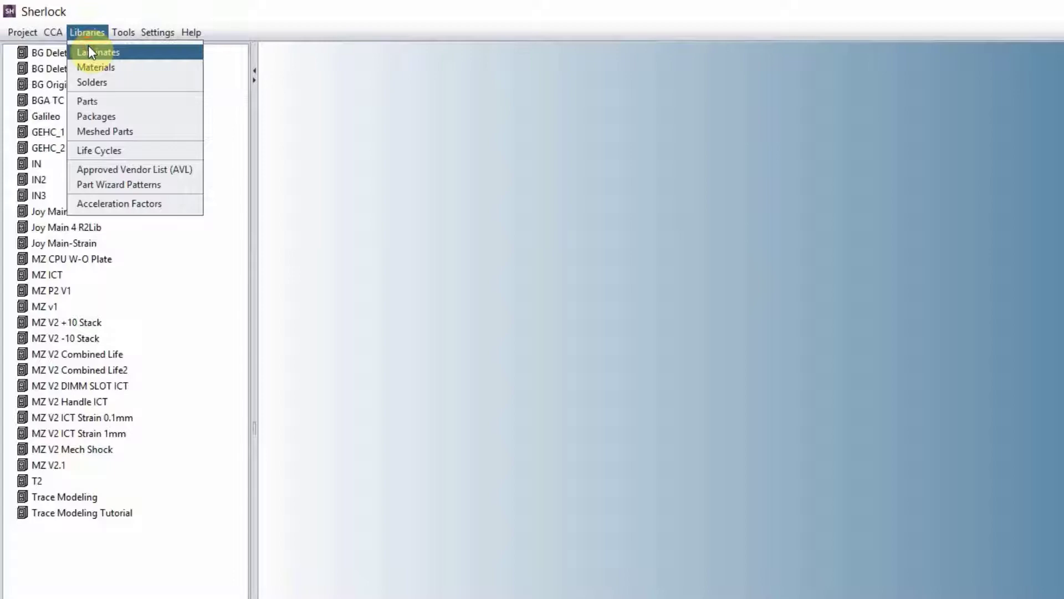
- Open the Laminates library and reposition the Laminate Manager window
left_click(89, 51)
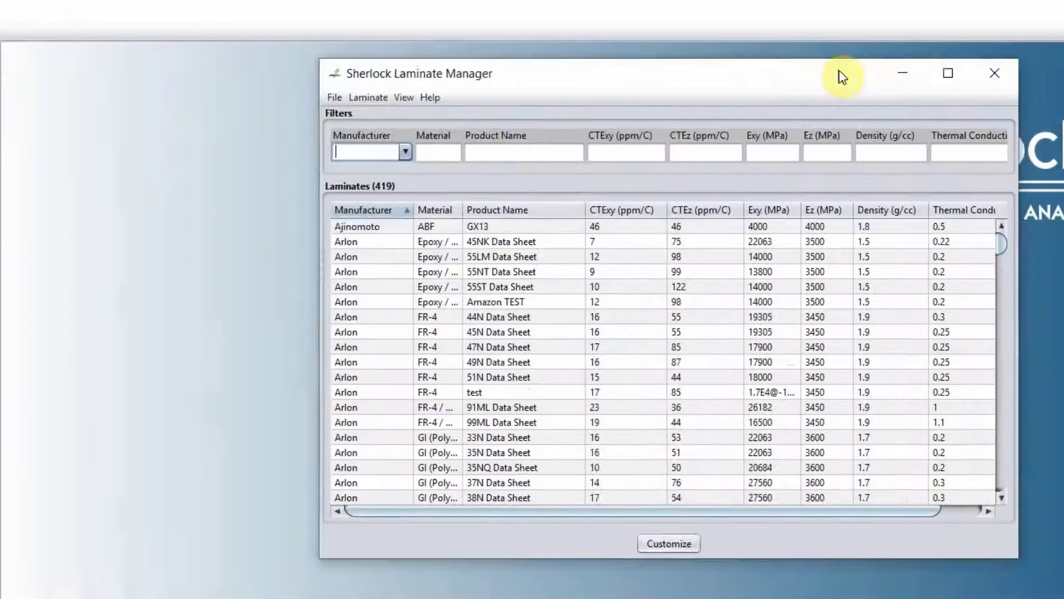
left_click_drag(837, 76, 719, 120)
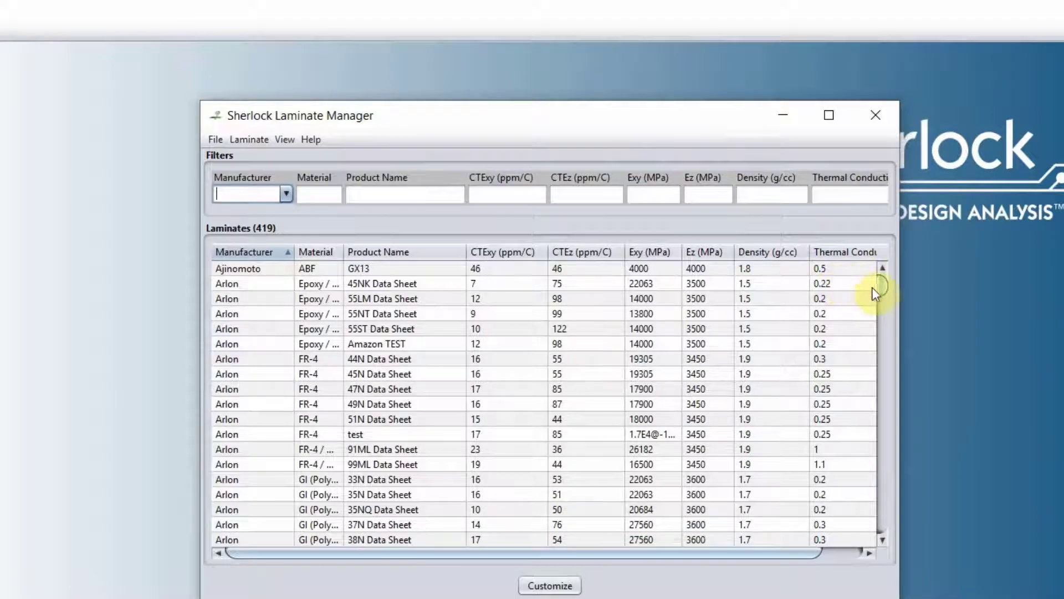
mouse_move(880, 287)
left_mouse_down()
mouse_move(888, 380)
mouse_move(883, 284)
left_mouse_up()
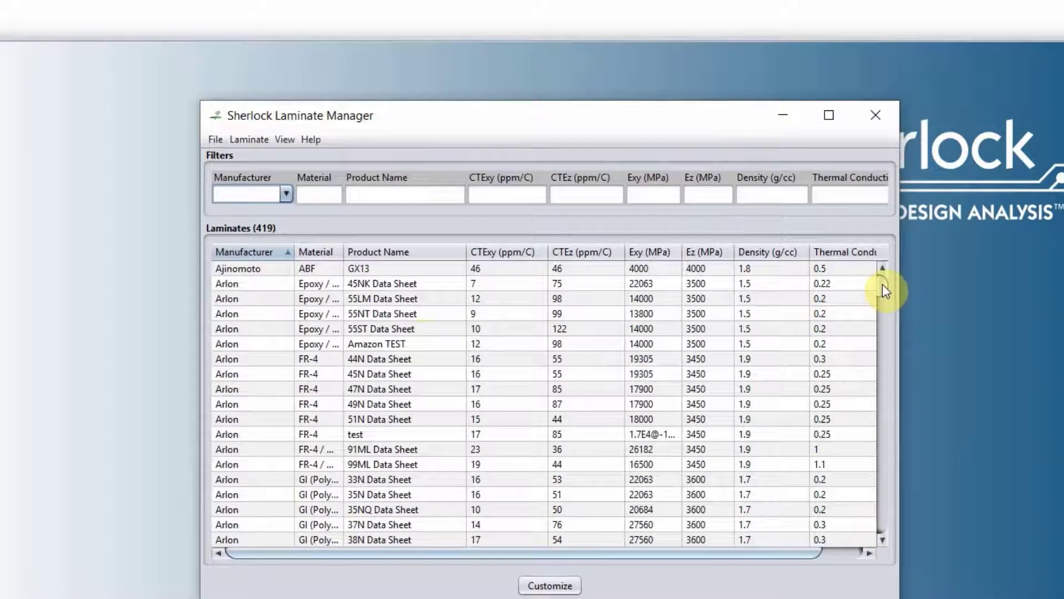
- Review the 45NK Data Sheet laminate's Mechanical properties, then cancel without saving
double_click(311, 285)
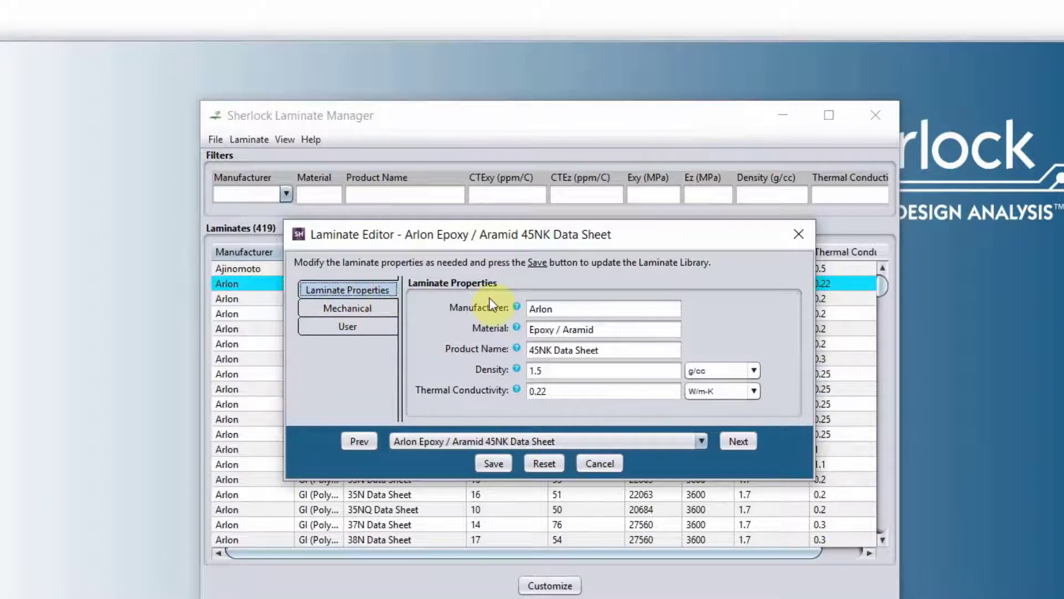
left_click(367, 304)
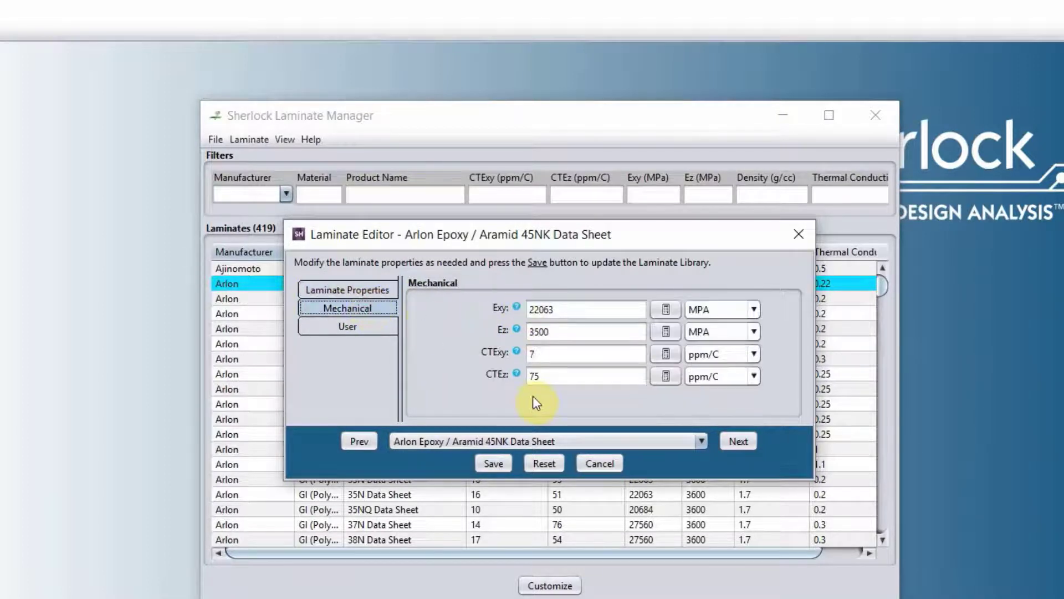
left_click(598, 463)
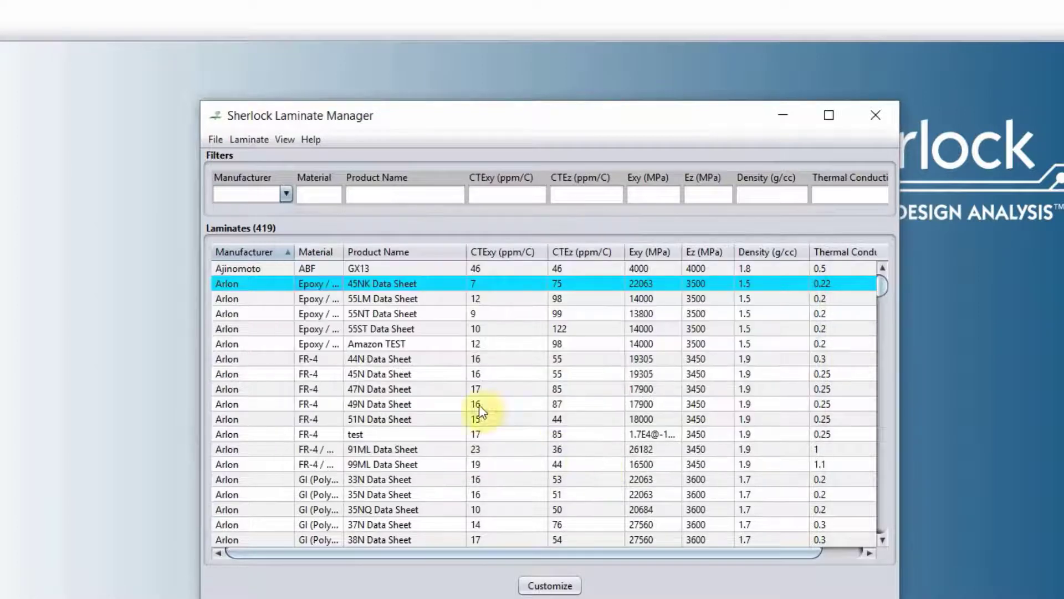
right_click(258, 304)
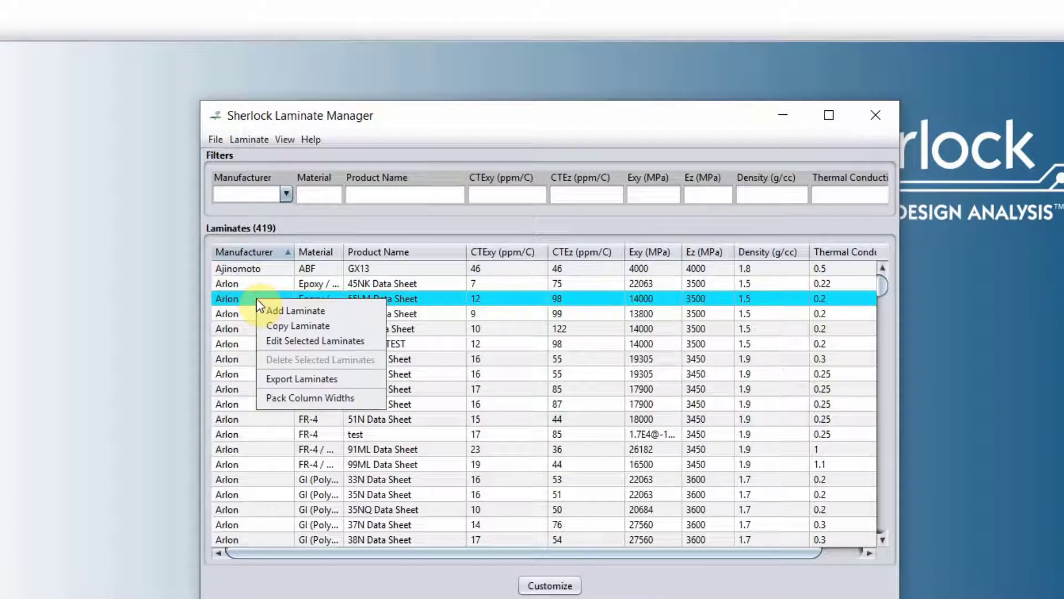
left_click(280, 312)
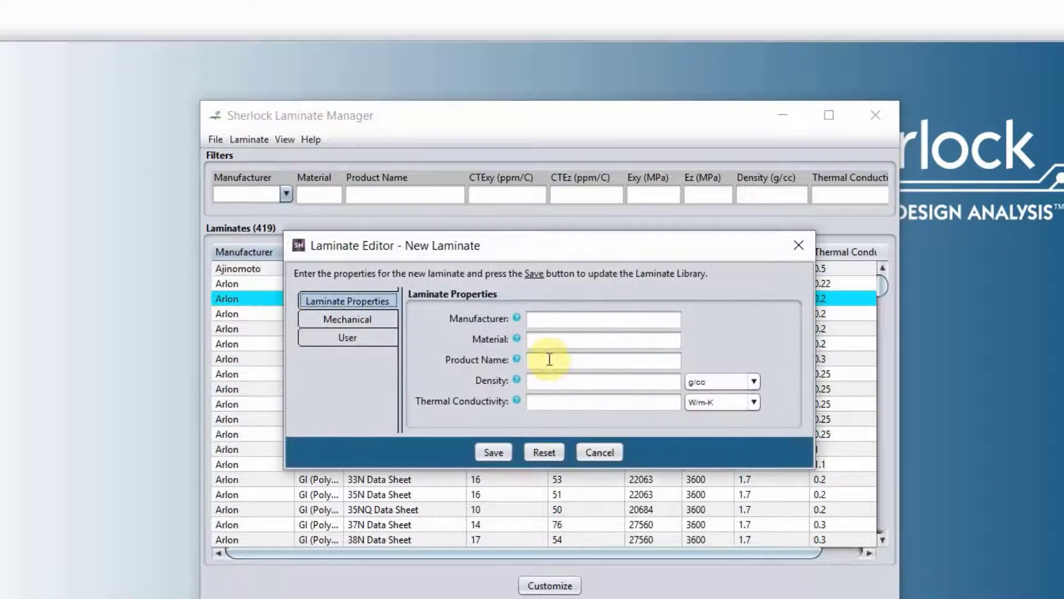
left_click(381, 320)
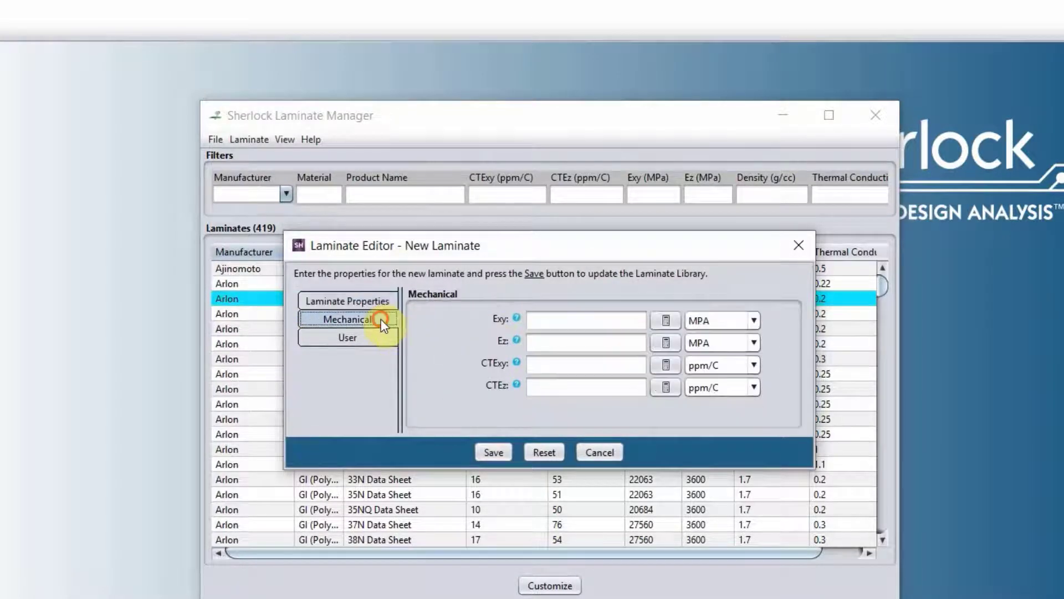
left_click(590, 450)
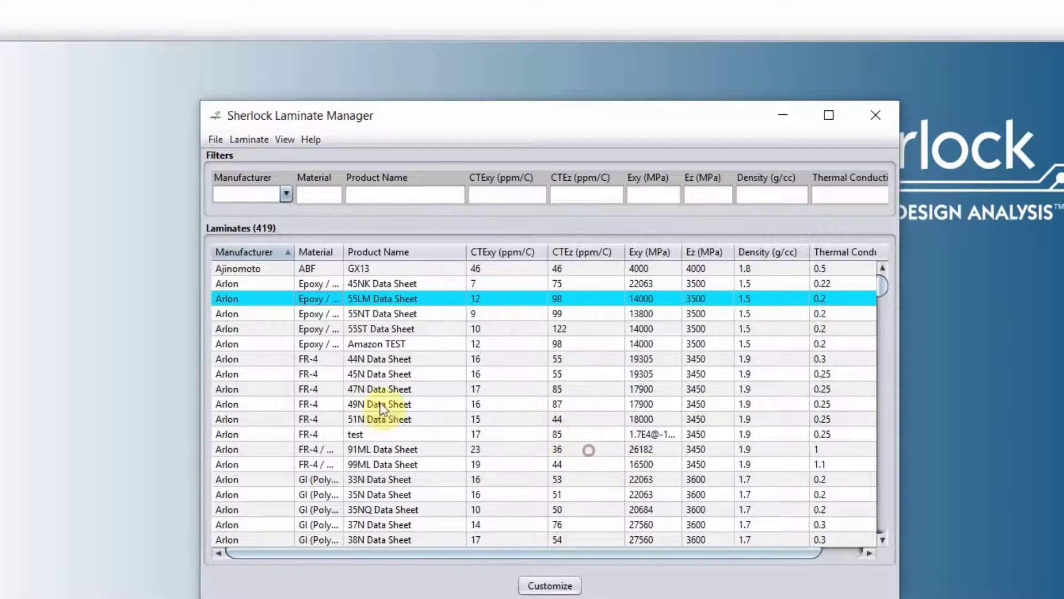
left_click(262, 335)
right_click(261, 334)
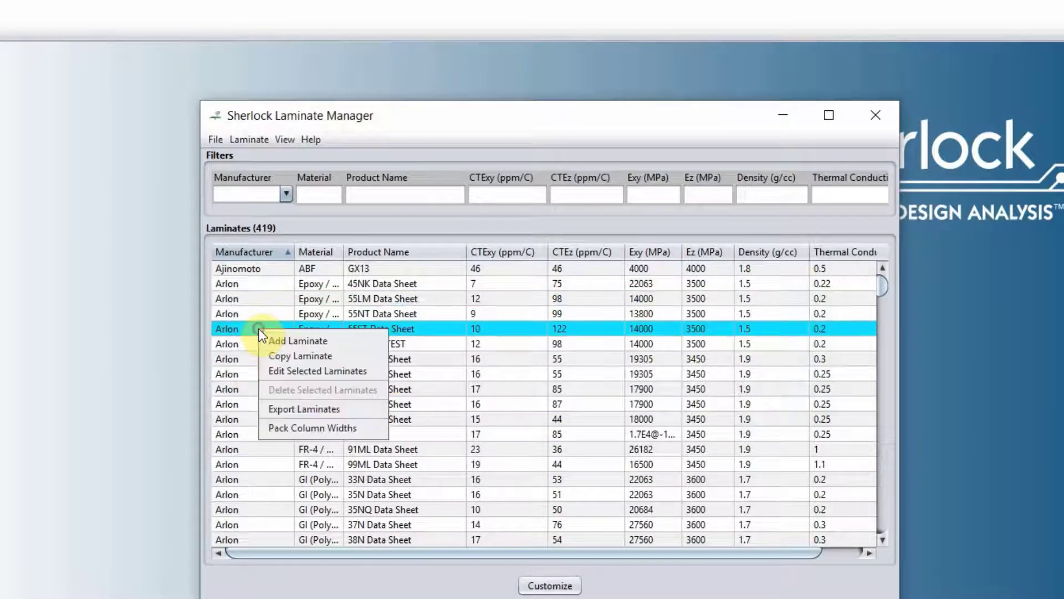
left_click(282, 357)
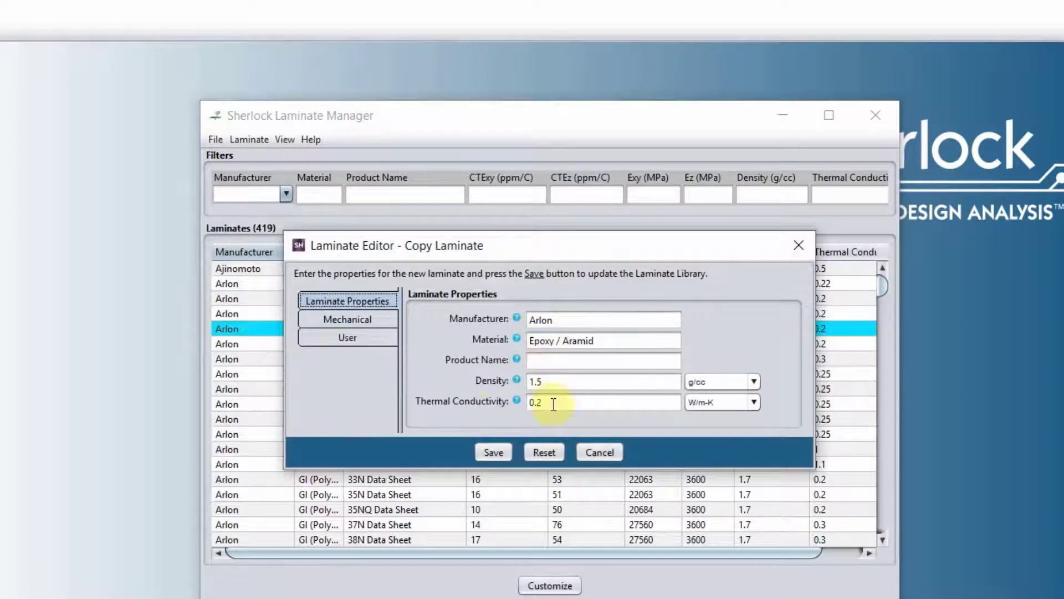
left_click(540, 360)
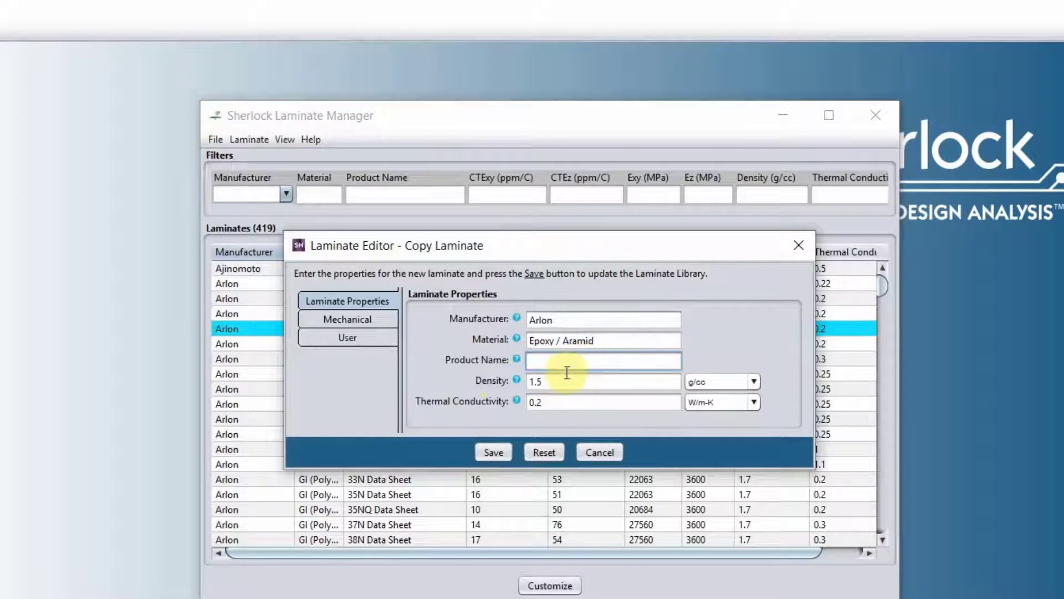
left_click(349, 320)
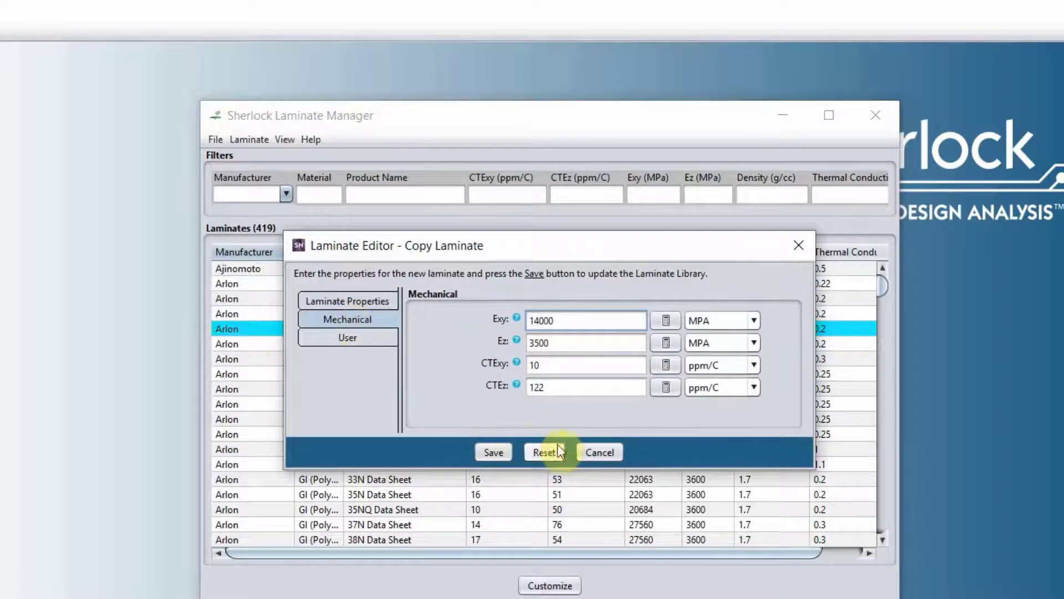
left_click(584, 454)
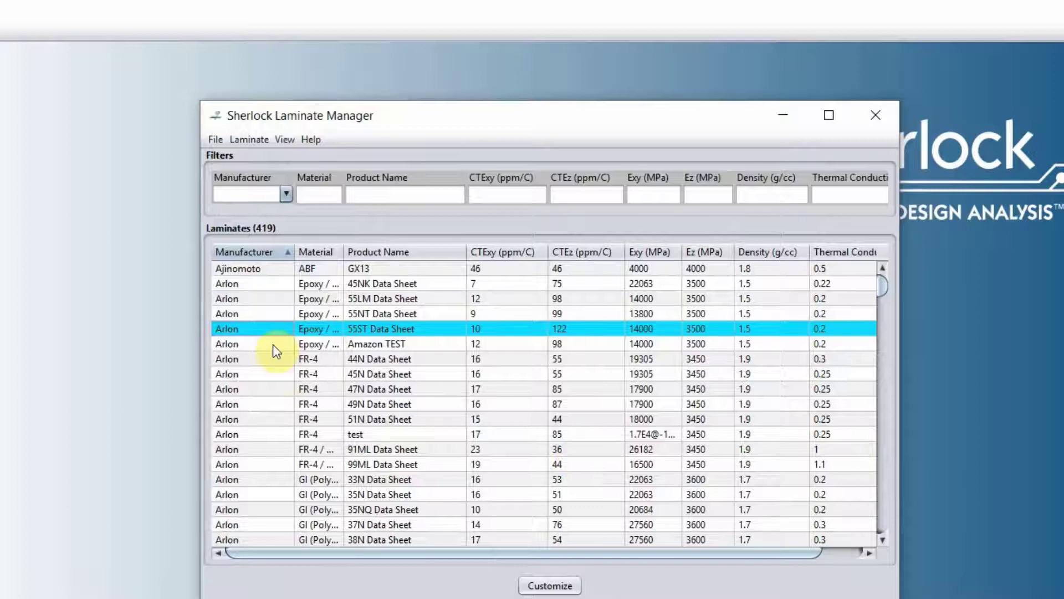
- Check the Amazon TEST laminate's Export Laminates action and the File menu, then close the Laminate Manager
right_click(273, 345)
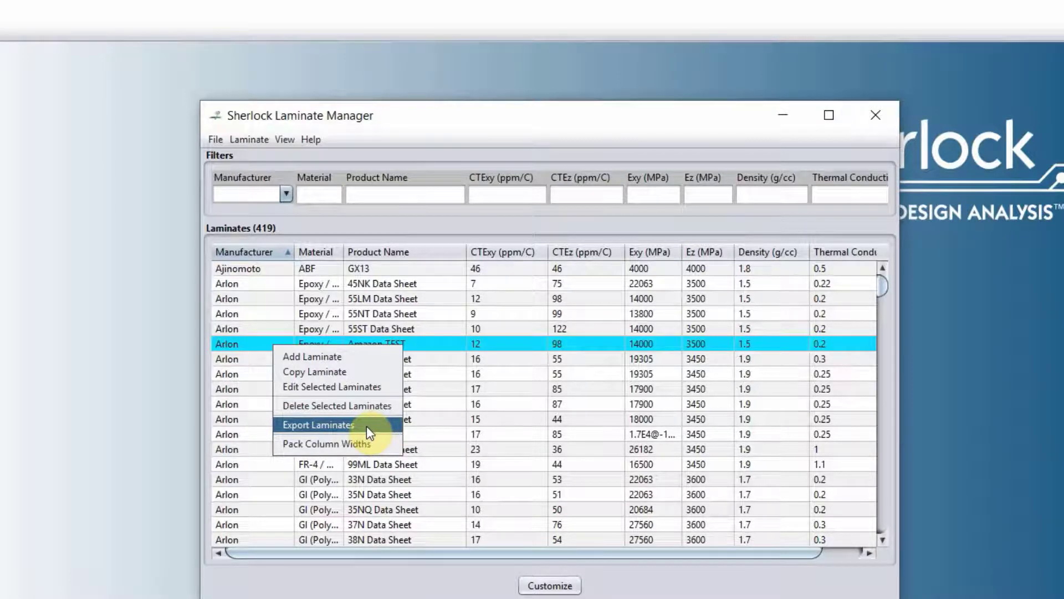
left_click(277, 284)
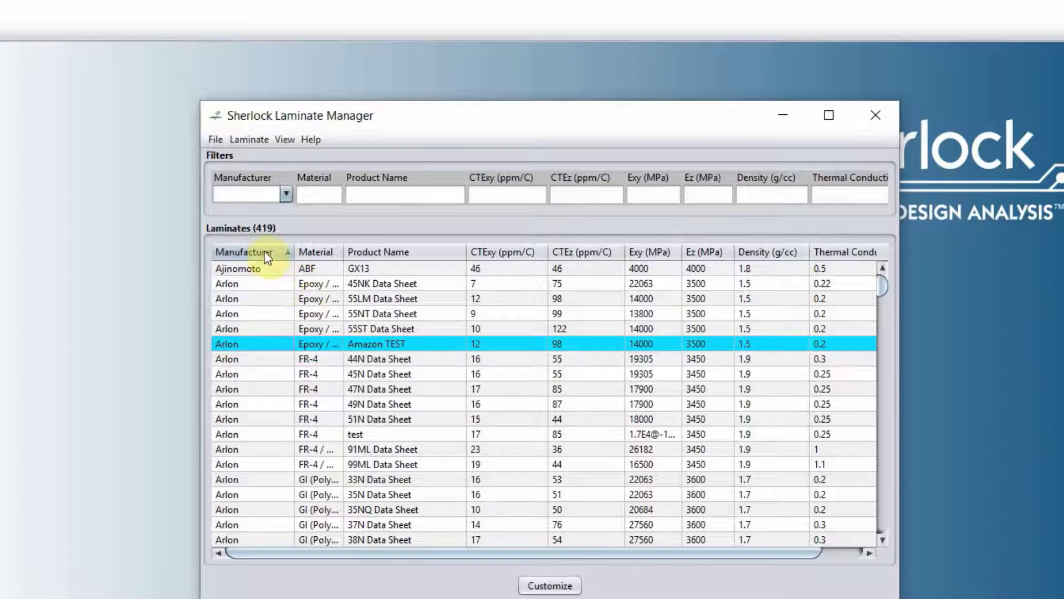
left_click(210, 140)
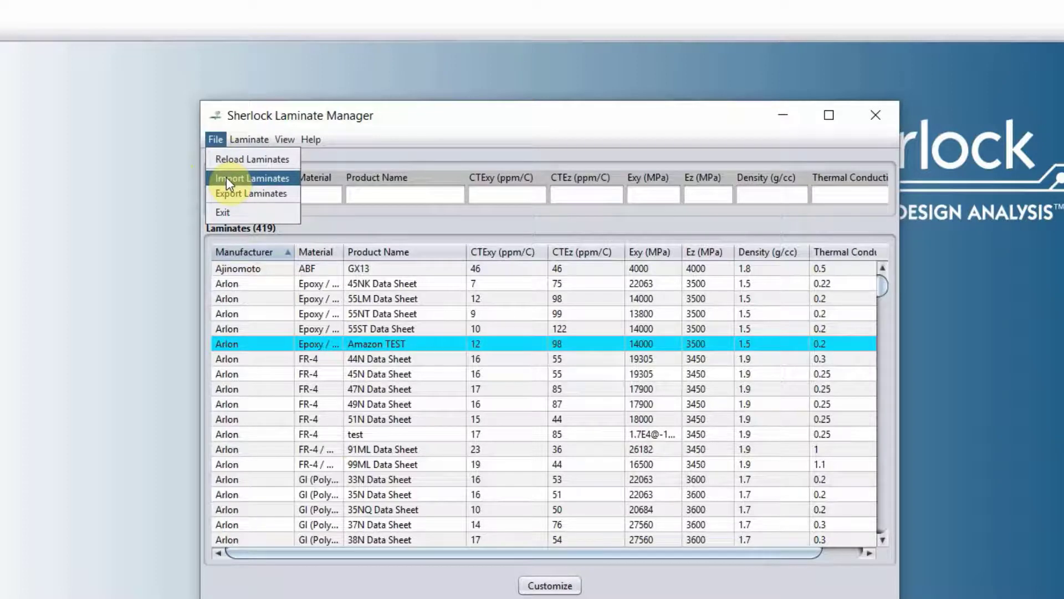
left_click(874, 114)
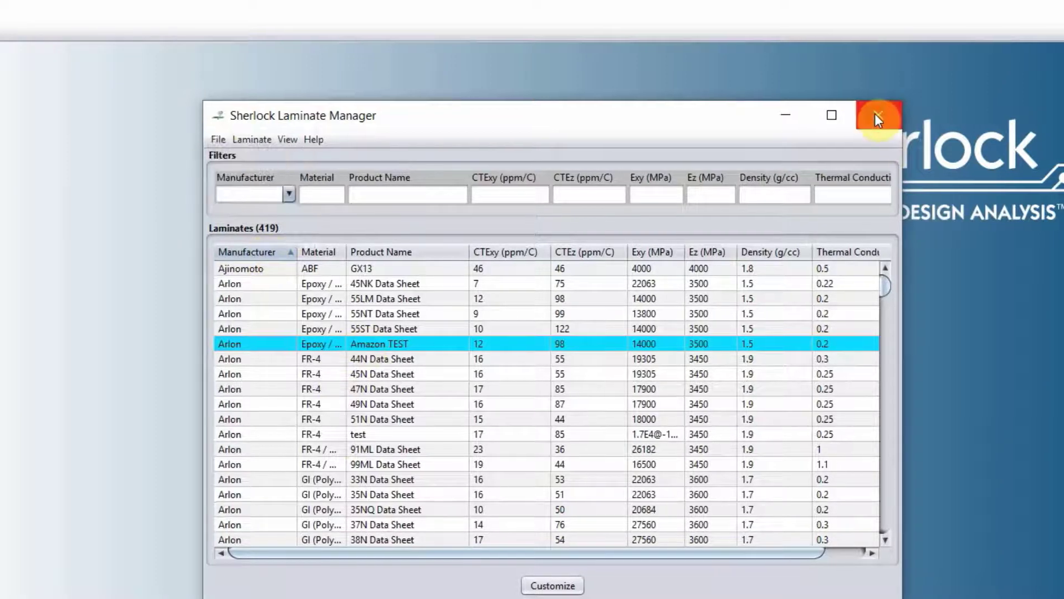
left_click(875, 114)
left_click(99, 32)
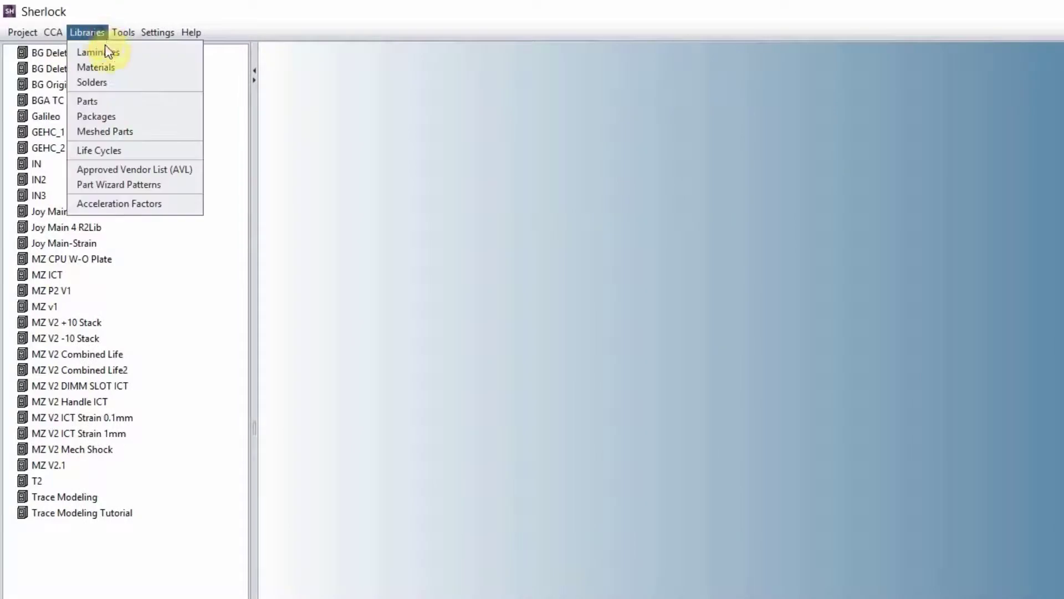
left_click(115, 65)
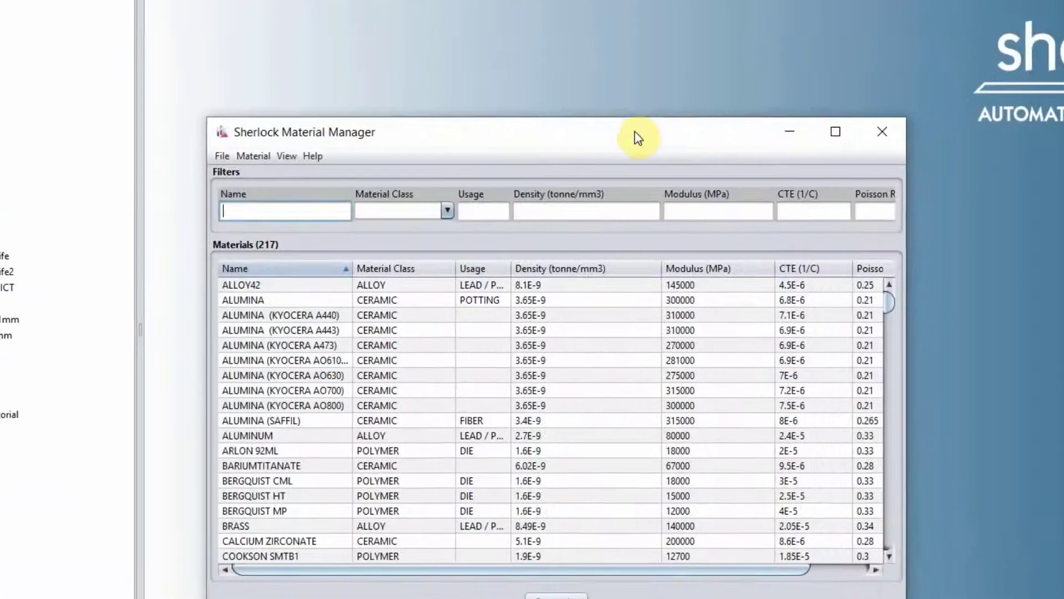
left_click_drag(770, 181, 836, 126)
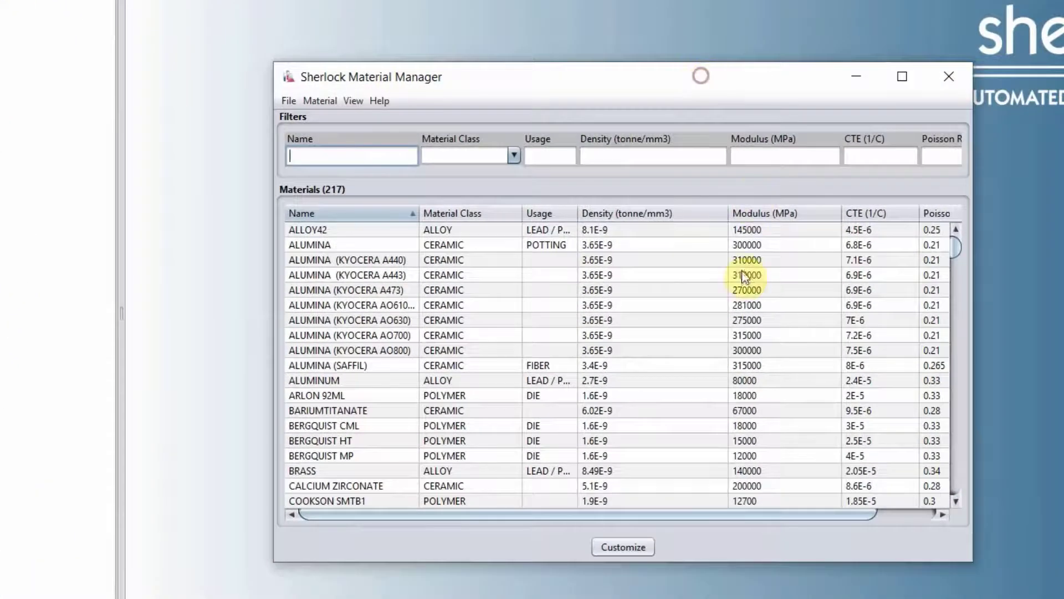
scroll(373, 358, "down", 6)
scroll(373, 355, "up", 6)
double_click(375, 275)
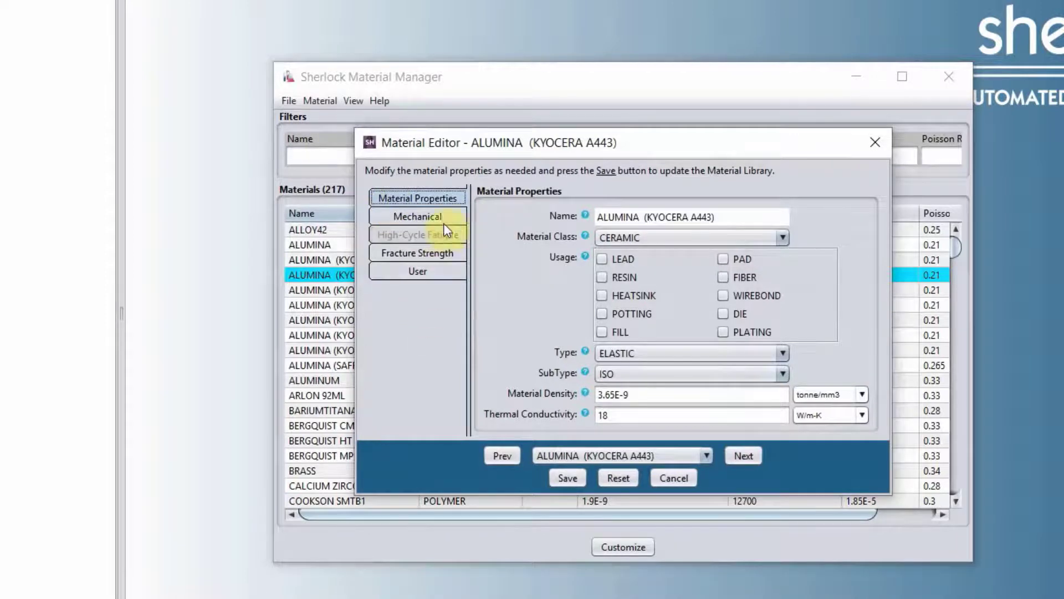
left_click(875, 143)
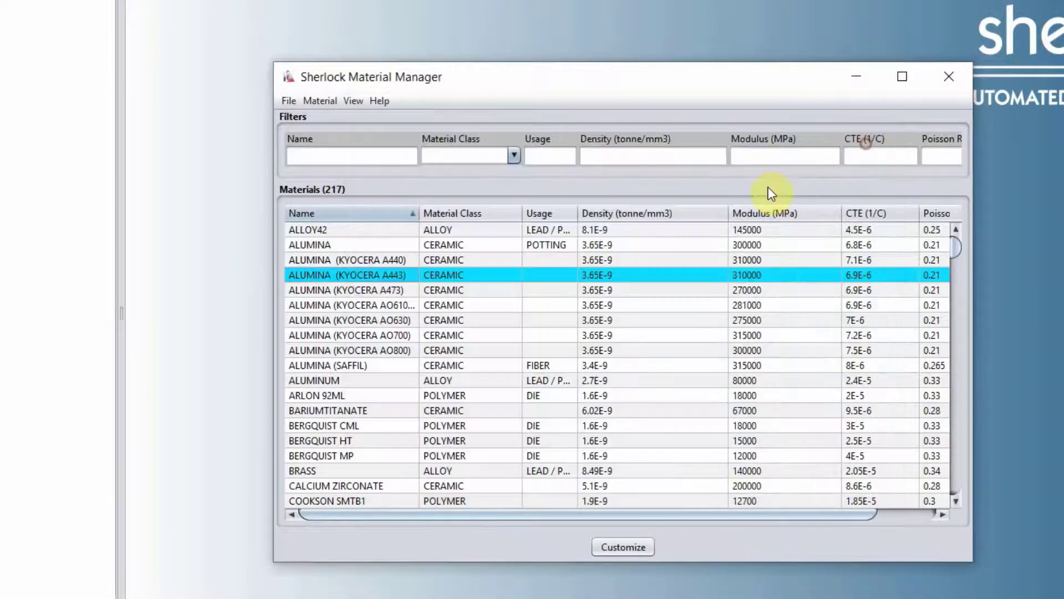
right_click(335, 292)
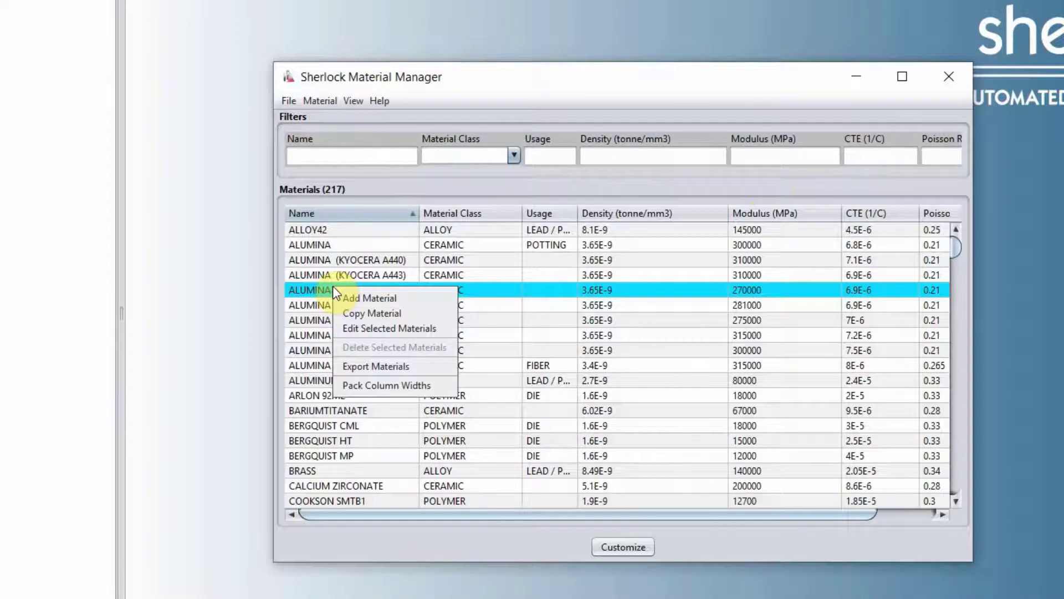
left_click(371, 314)
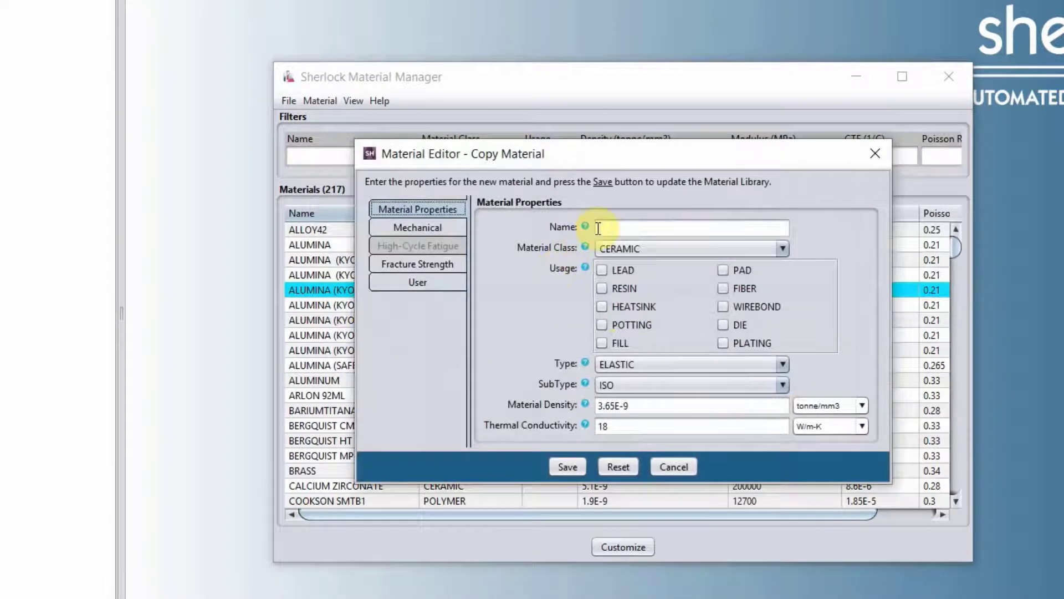
left_click(413, 232)
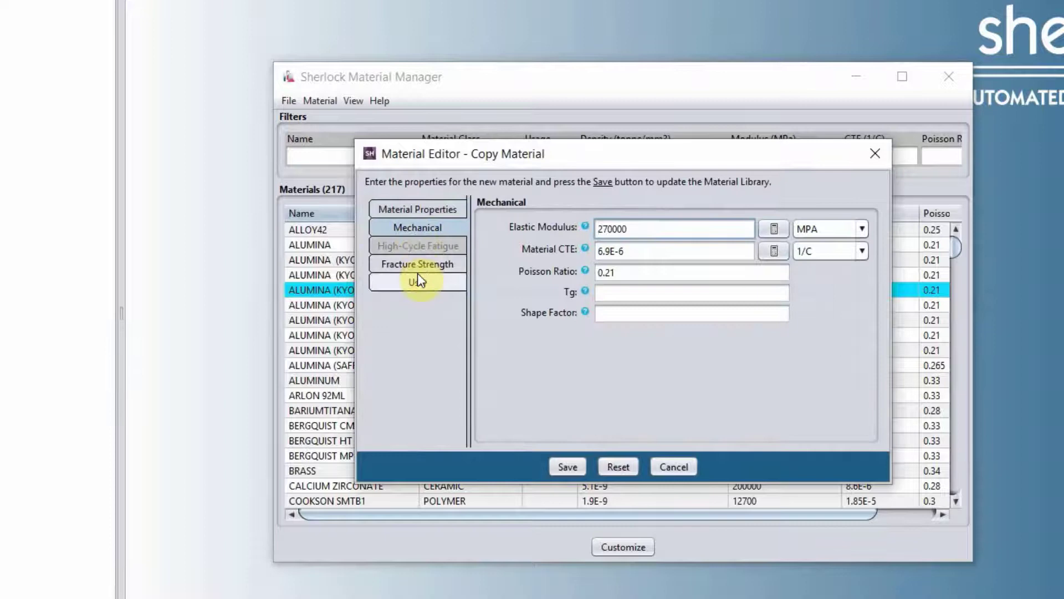
left_click(874, 154)
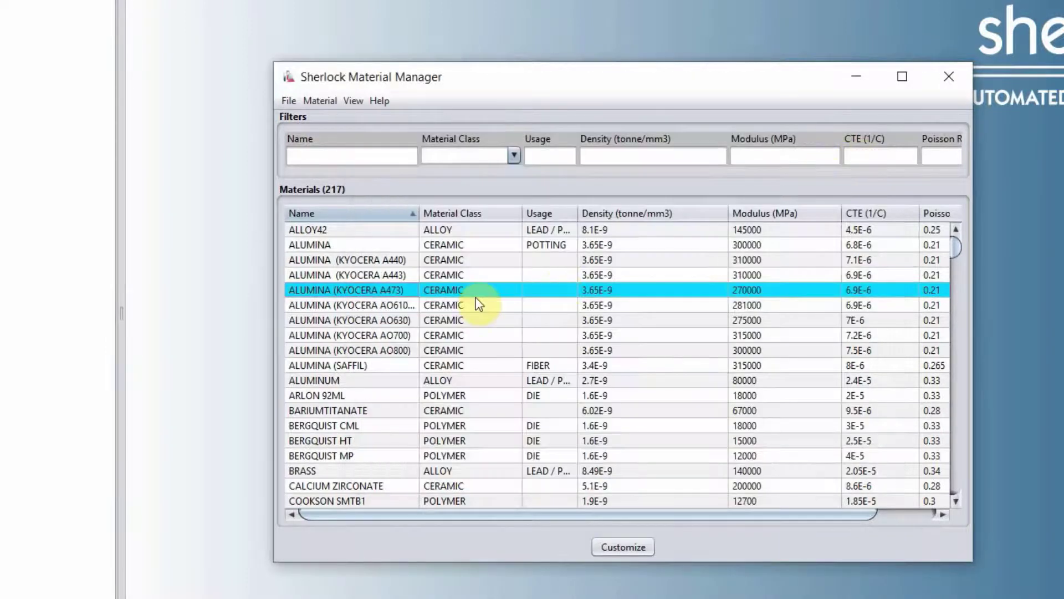
left_click(949, 76)
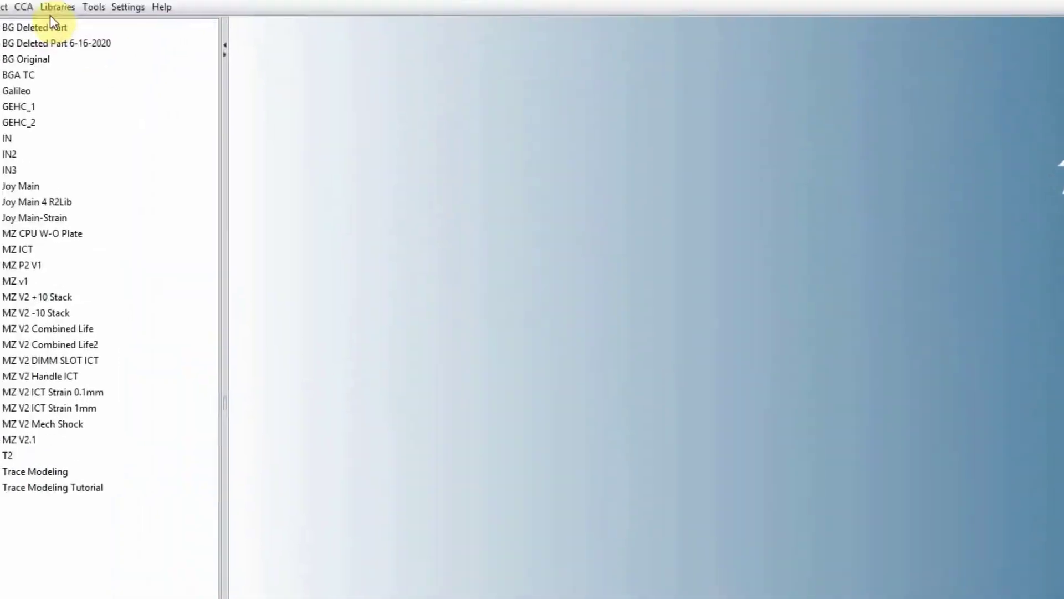
left_click(58, 7)
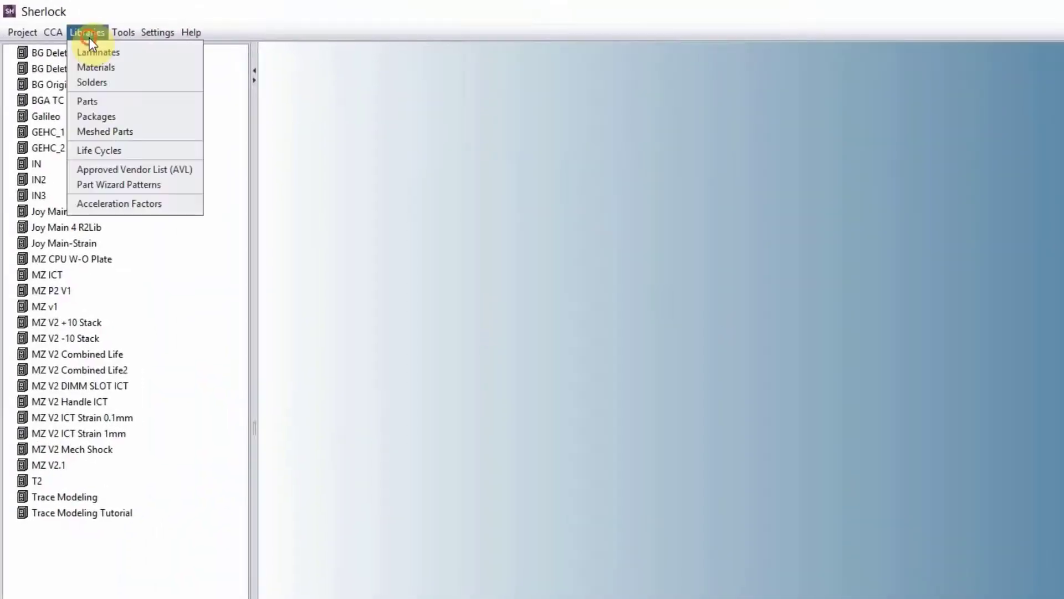
left_click(100, 83)
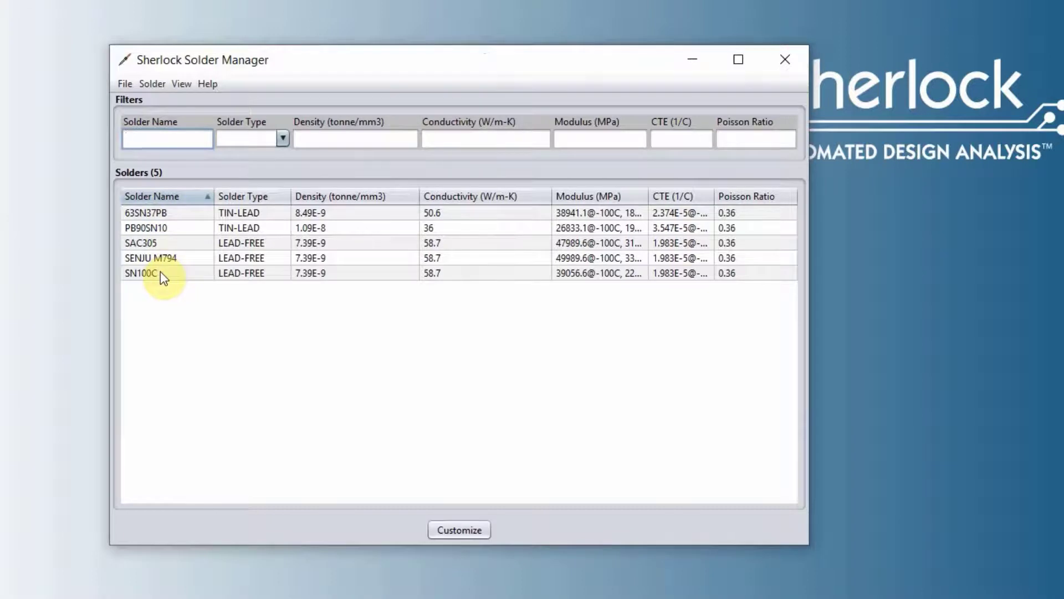
right_click(239, 248)
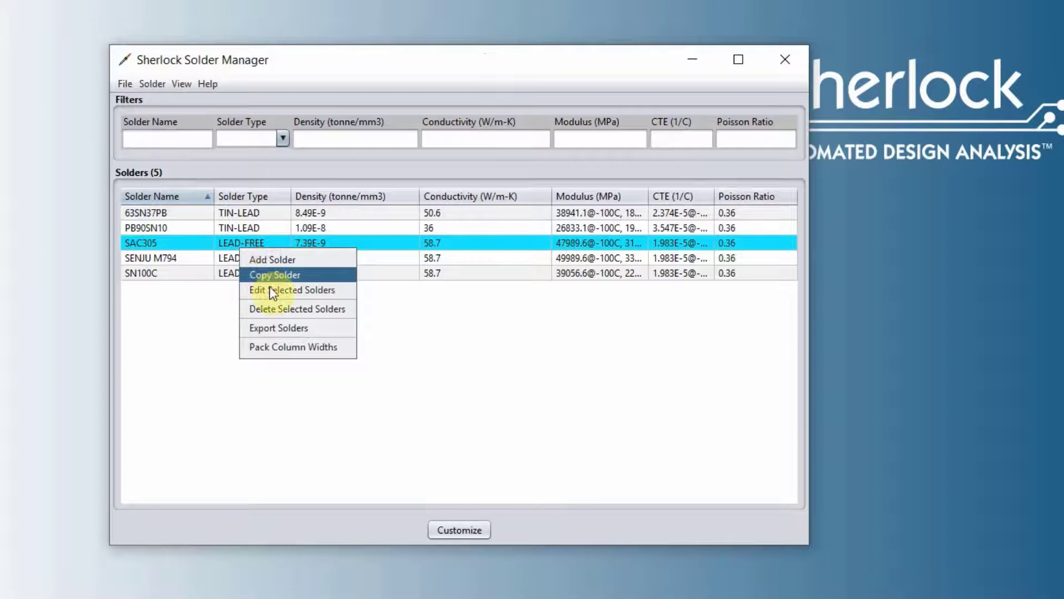
left_click(126, 84)
left_click(804, 67)
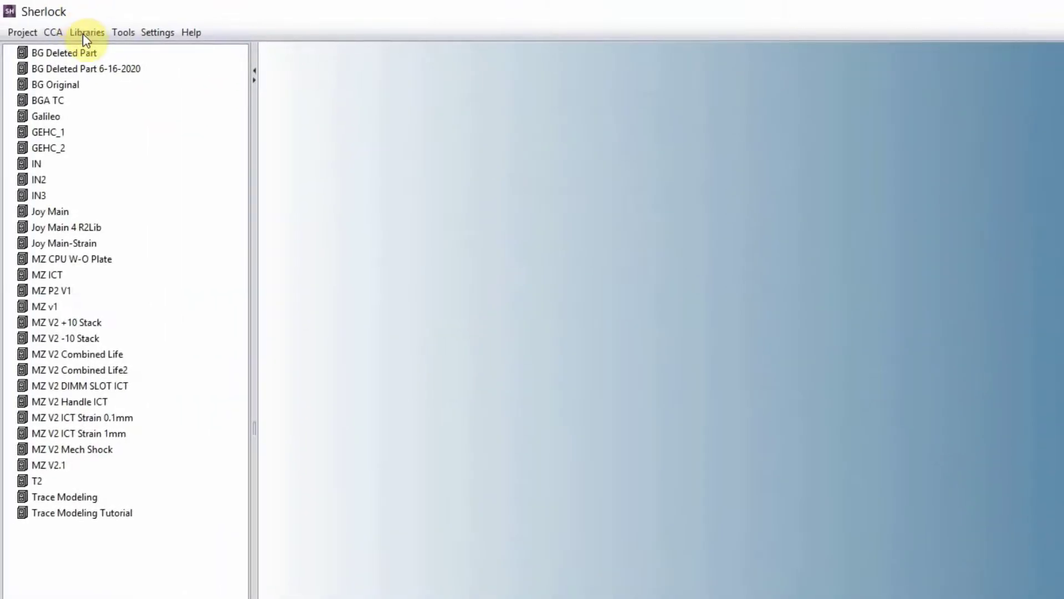
left_click(82, 34)
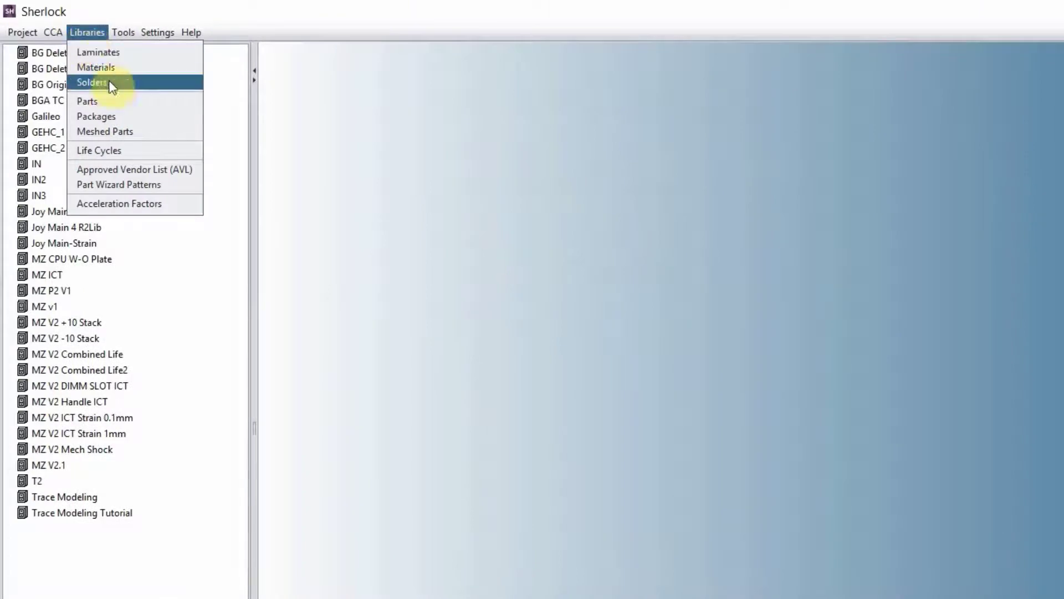
left_click(112, 98)
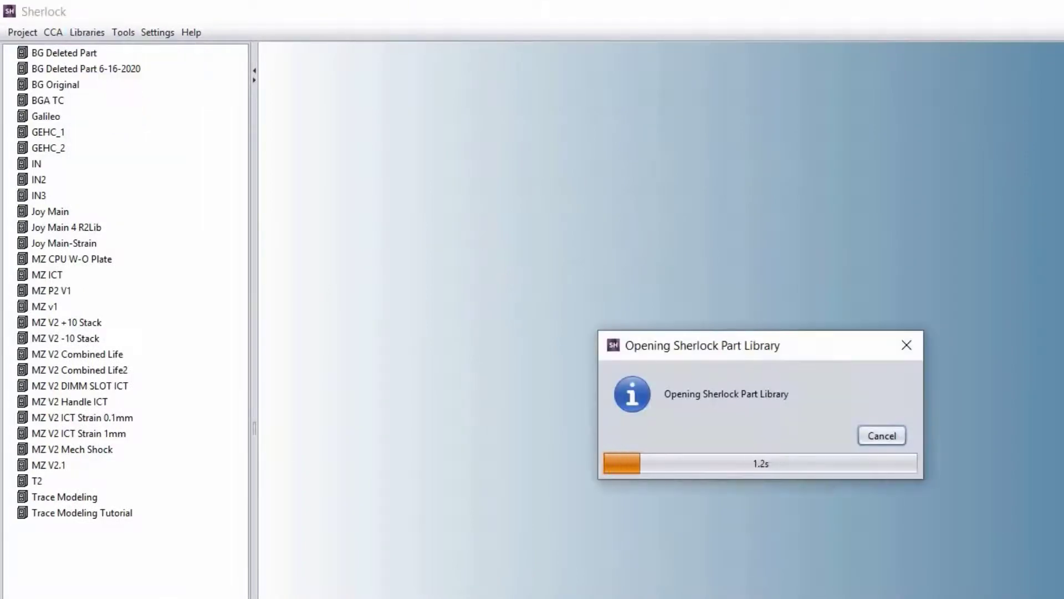
left_click_drag(149, 250, 742, 195)
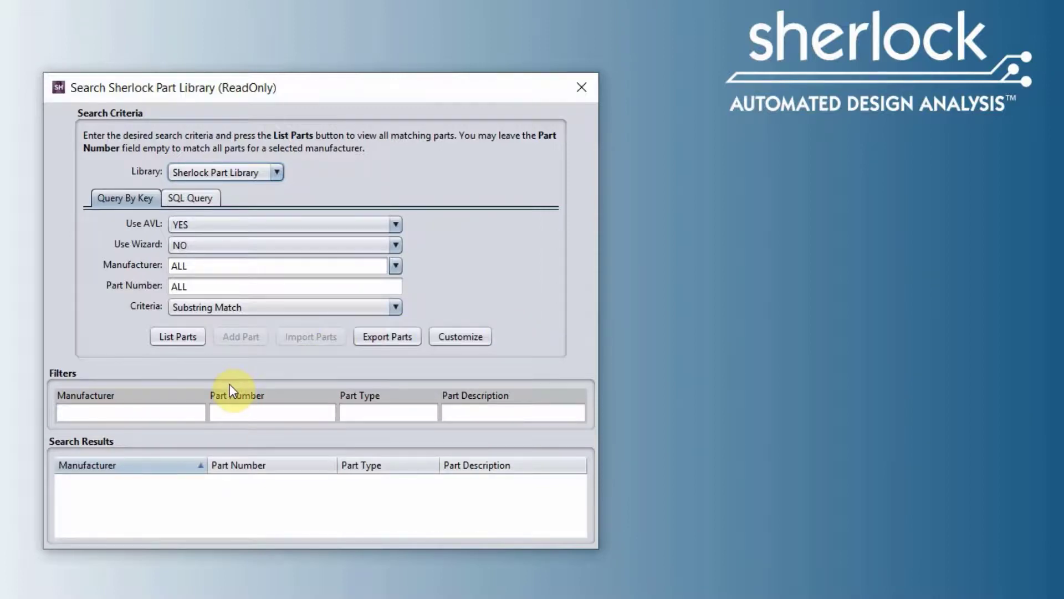
left_click(200, 269)
left_click(203, 289)
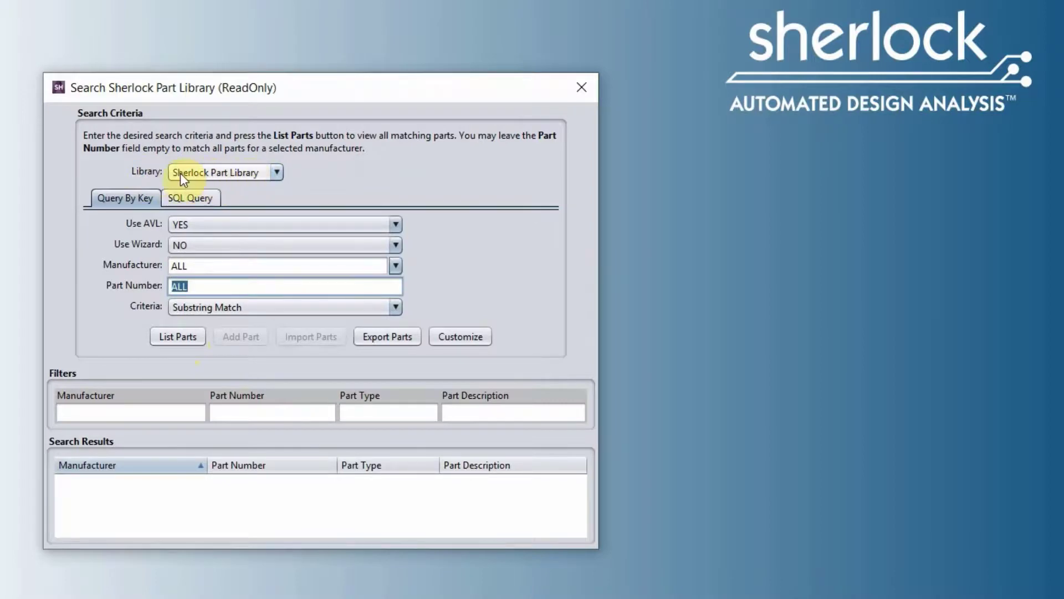
left_click(256, 174)
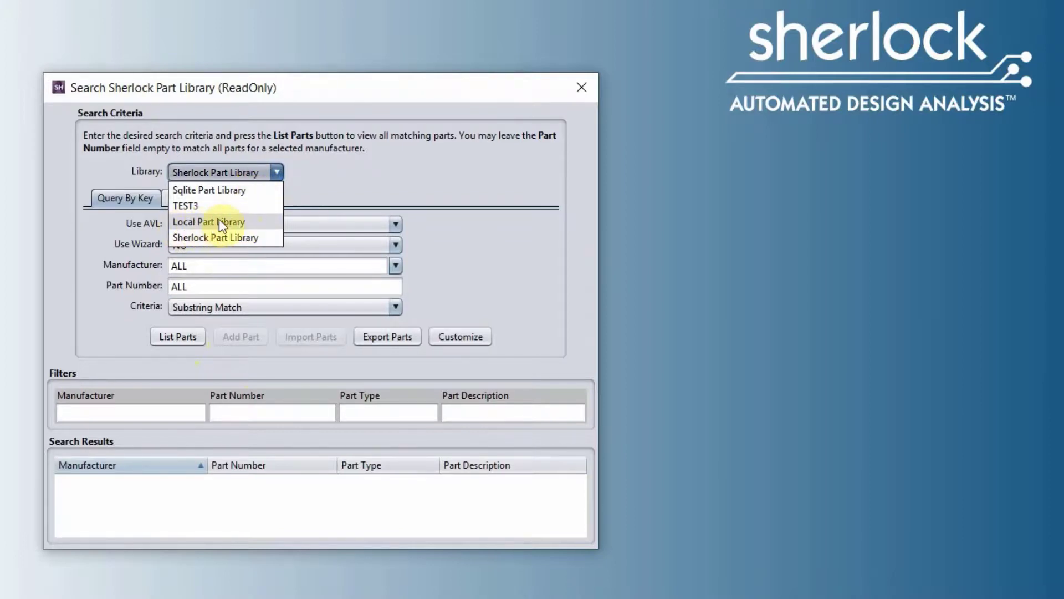
left_click(403, 134)
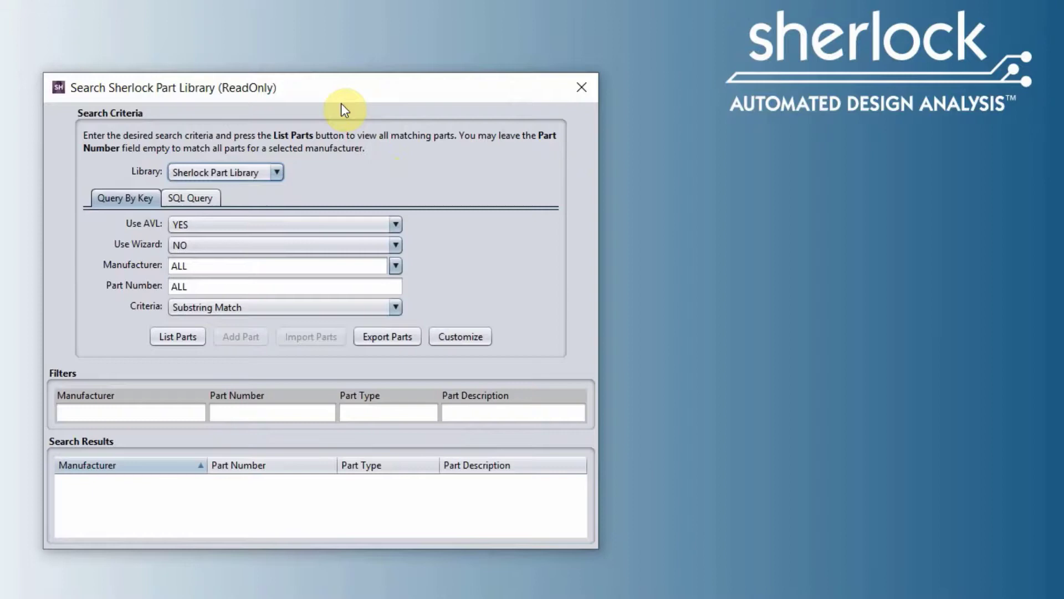
left_click(581, 87)
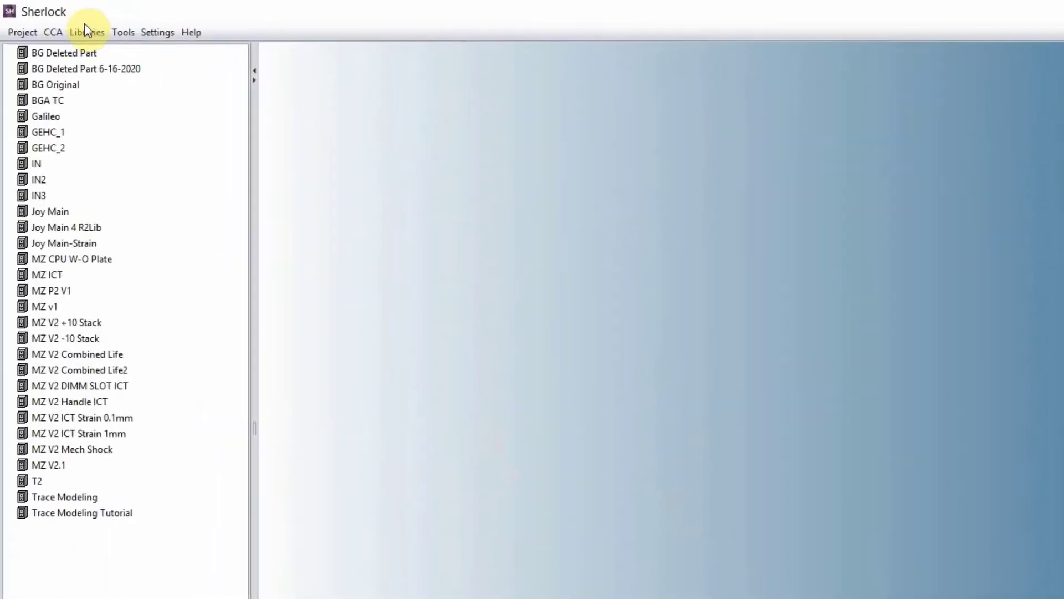
left_click(87, 32)
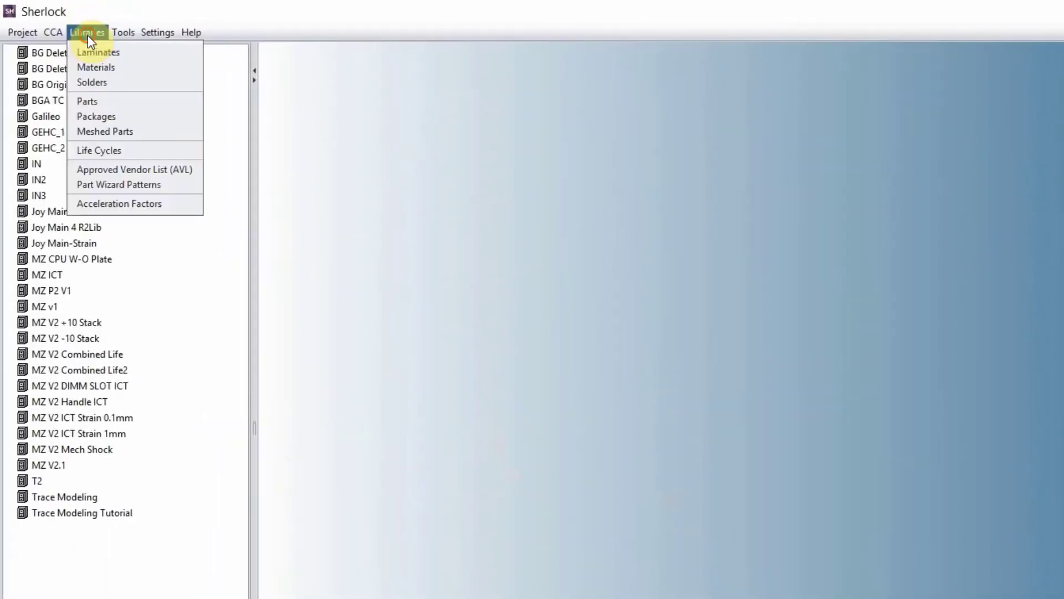
left_click(97, 115)
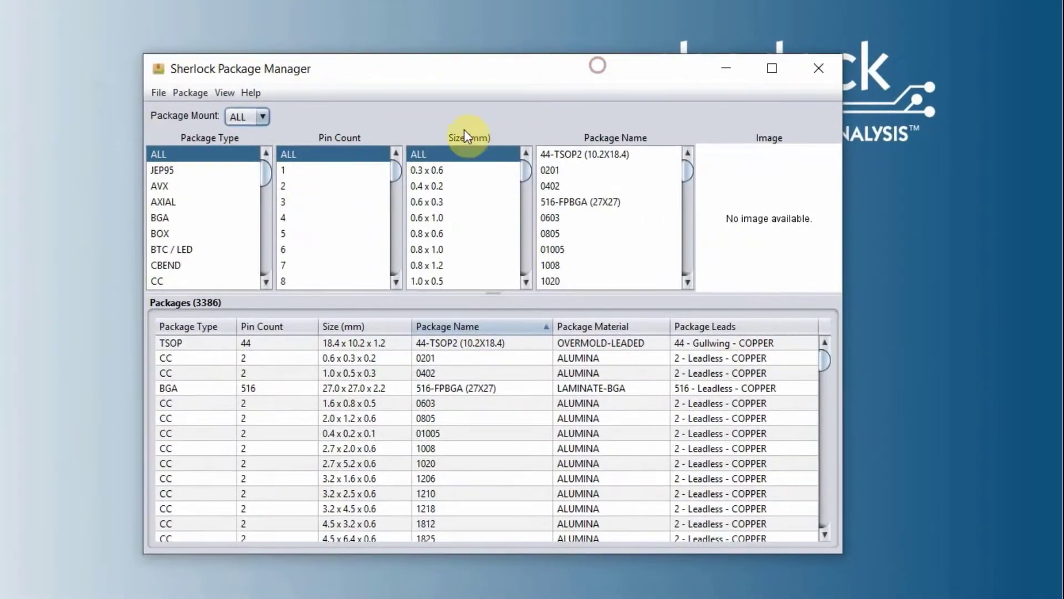
left_click(170, 167)
left_click(164, 188)
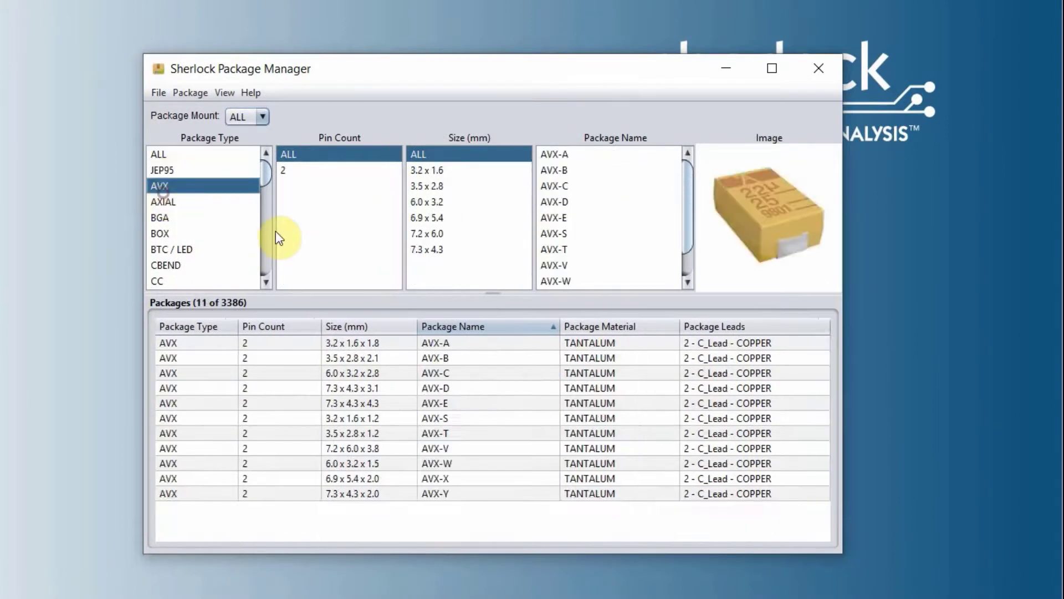
left_click(443, 188)
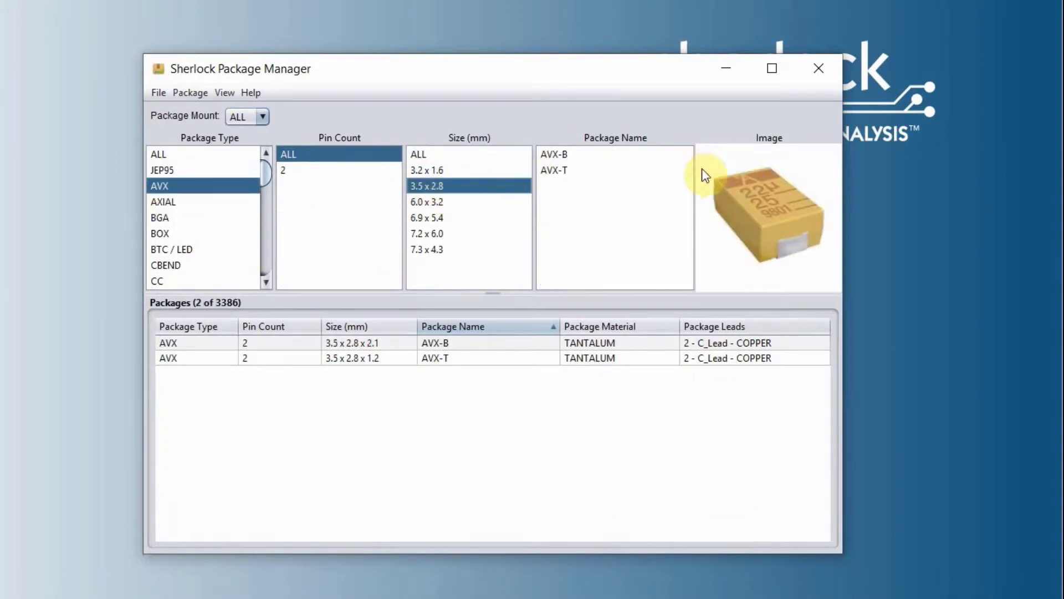